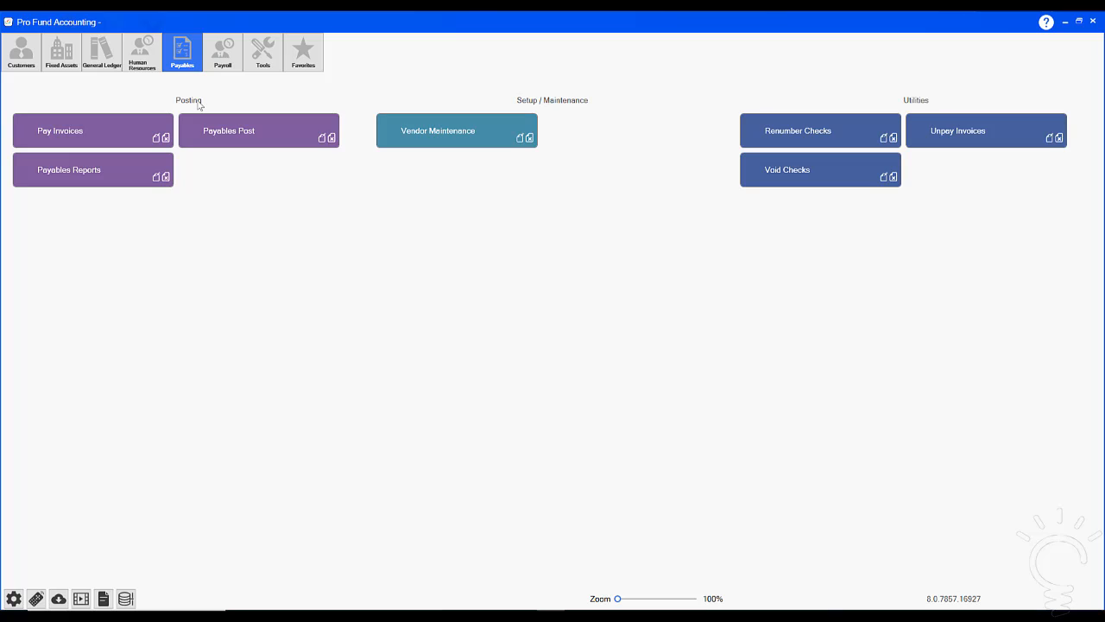
Step: Open Payables Post and load journal 18 with the effective date 07/22/2021
left_click(201, 128)
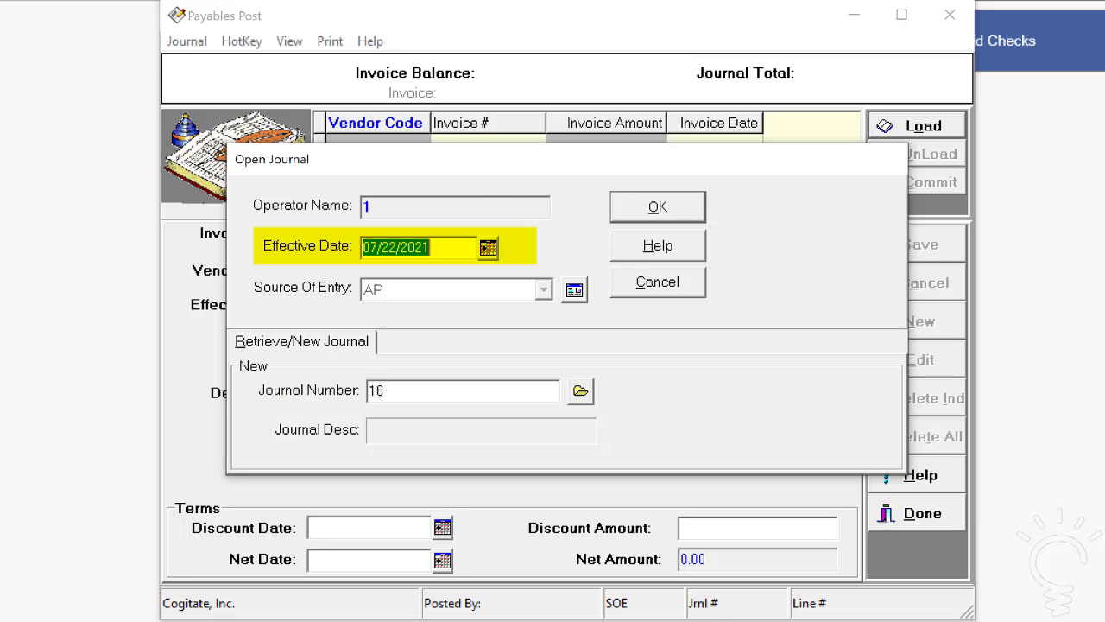
left_click(618, 211)
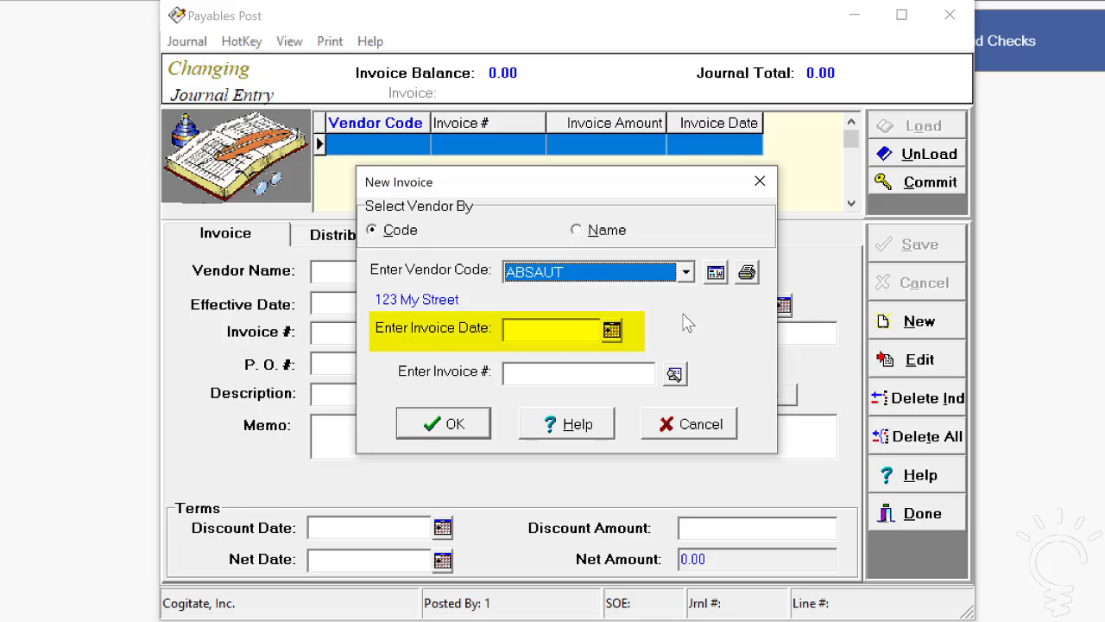
Step: Set the invoice date of the new ABSAUT invoice to 07/12/2021
left_click(538, 337)
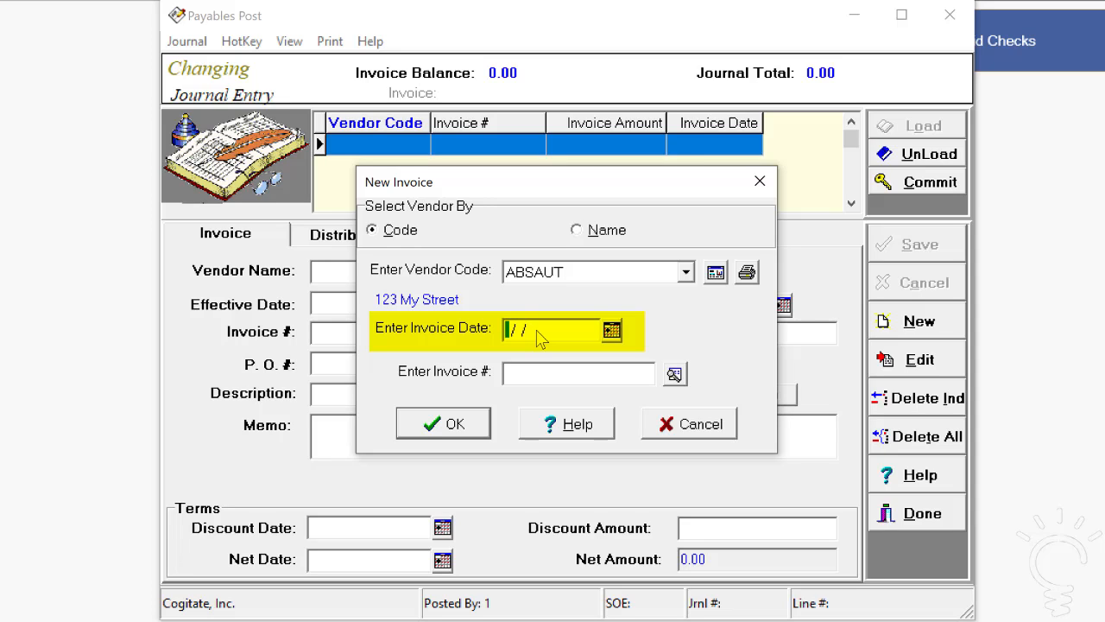
type("7 /12/2021")
key("Tab")
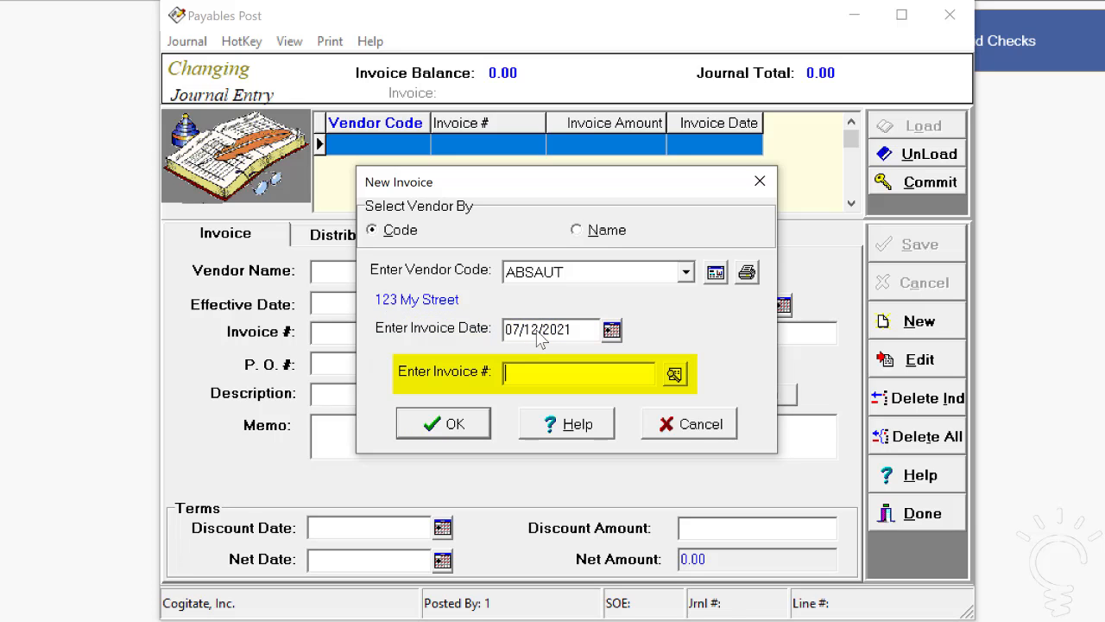
Step: Use the invoice number lookup, change the number to 12-323, and create the invoice
left_click(674, 375)
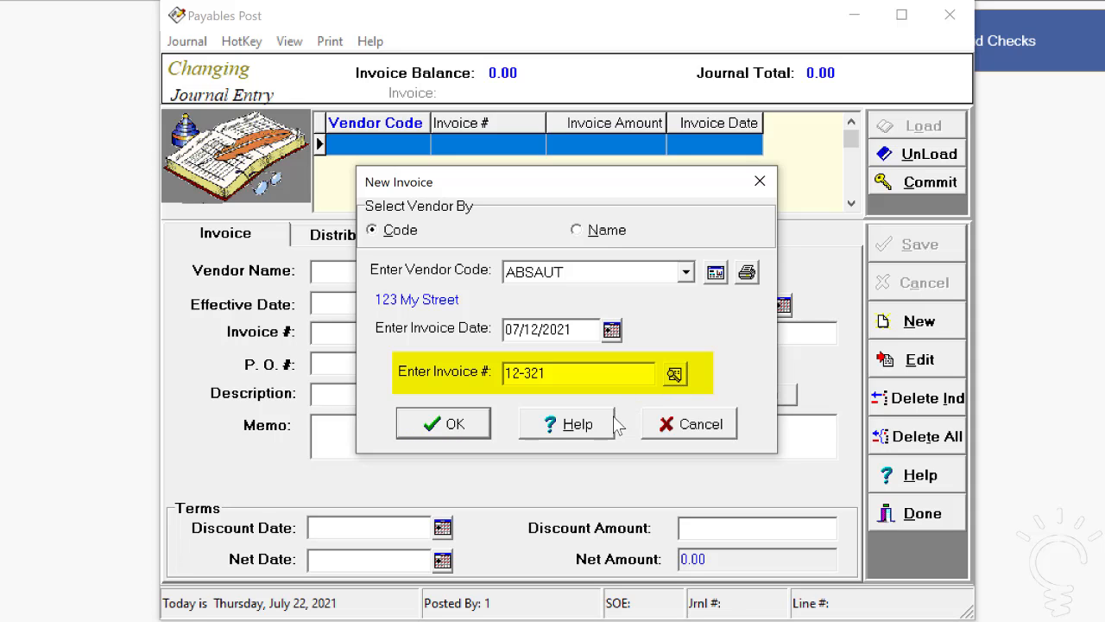
left_click(557, 373)
key("BackSpace")
type("3")
key("Tab")
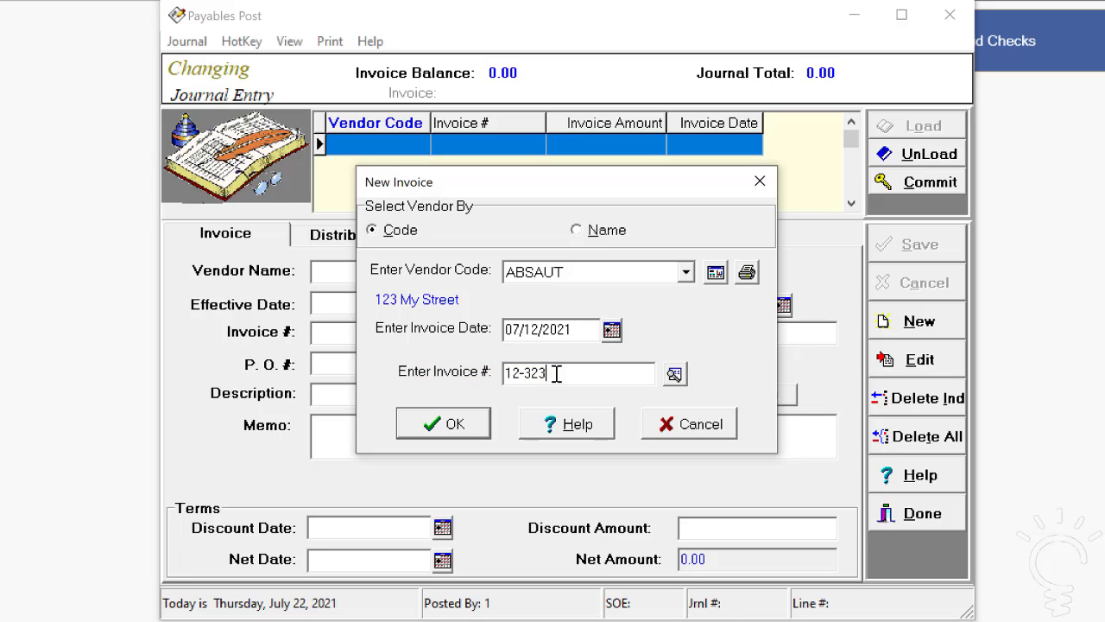
left_click(471, 424)
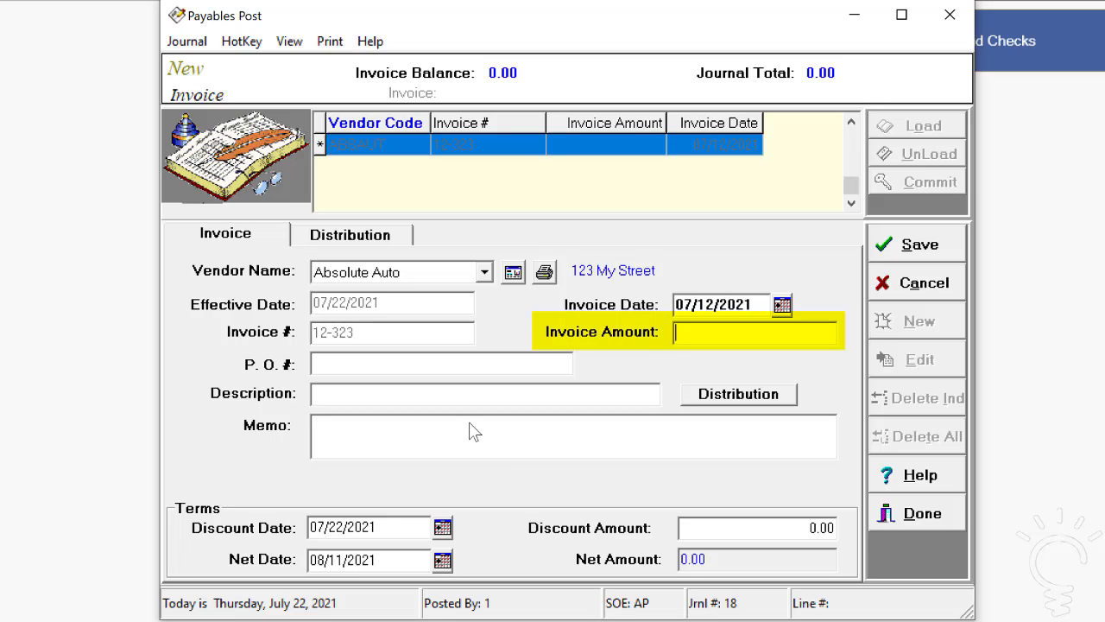
Step: Enter an invoice amount of 4.23 and the description "New overhead light"
type("4.23")
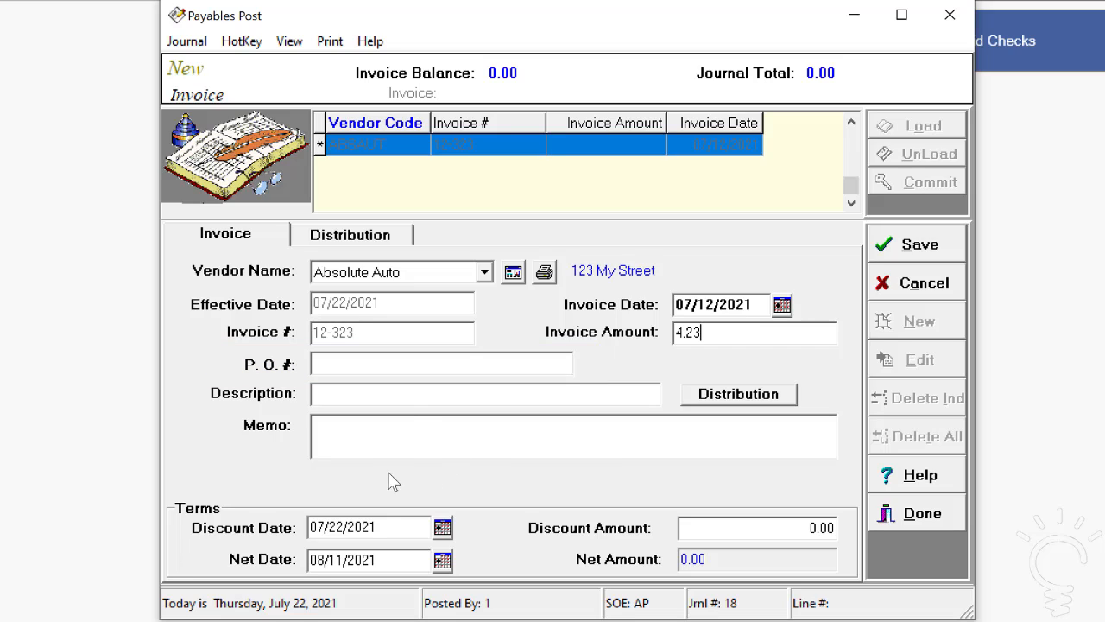
left_click(415, 394)
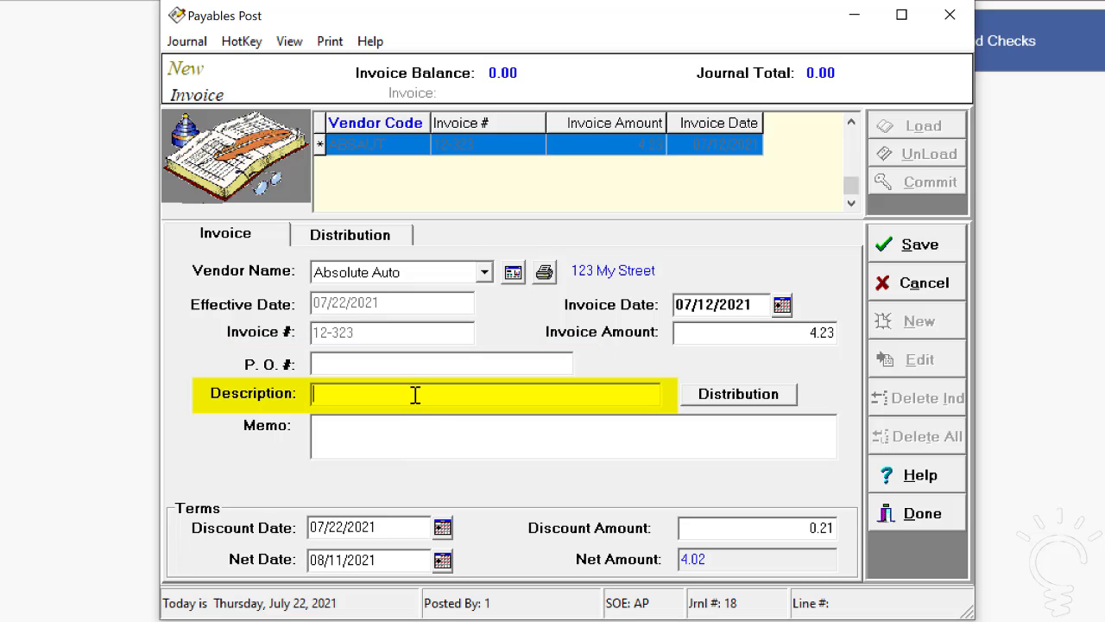
type("New overha")
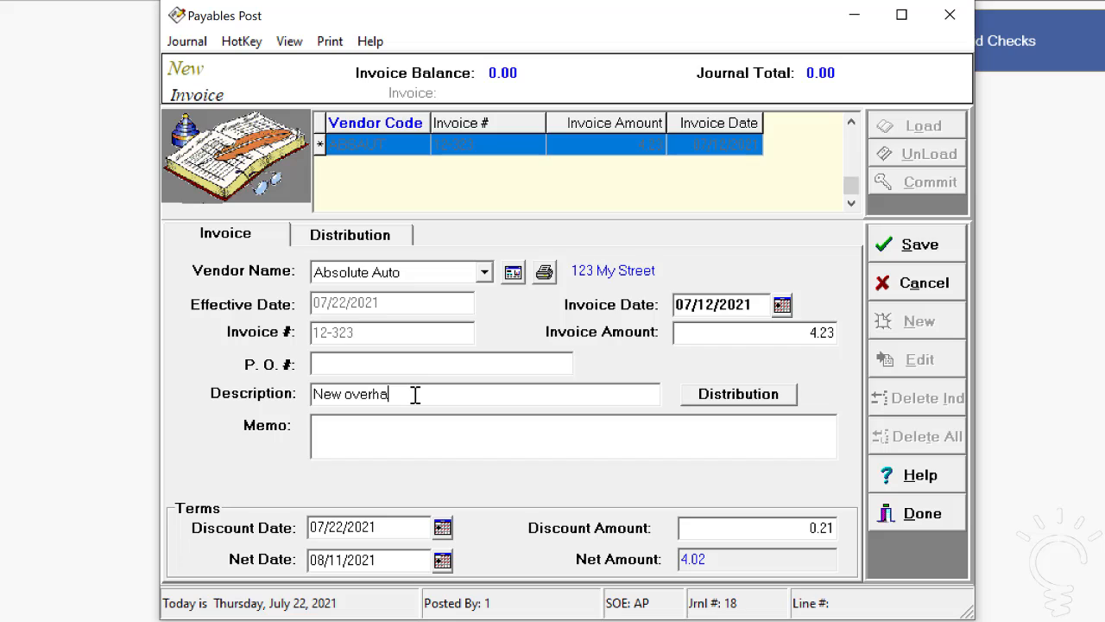
key("BackSpace")
type("ead light")
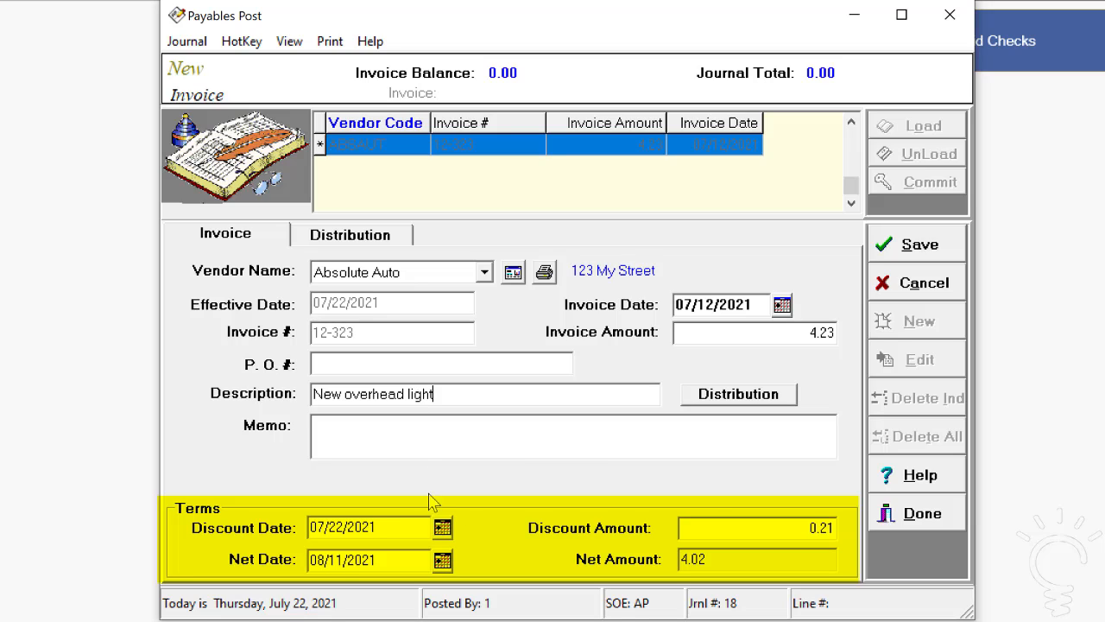
Step: Set the discount amount in the invoice terms to 0
left_click(781, 523)
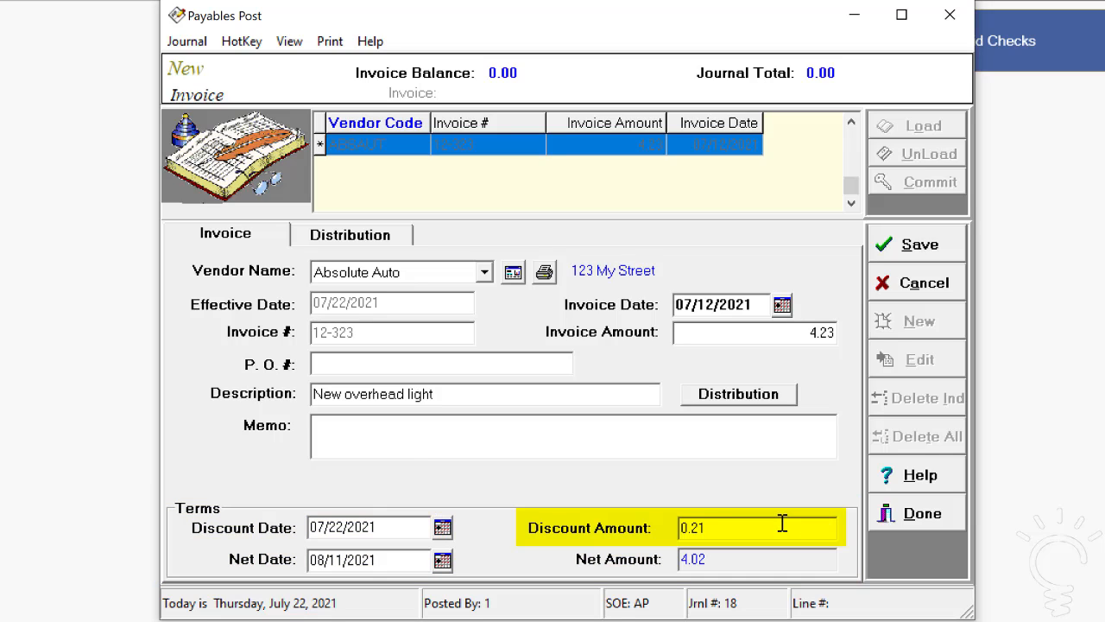
key("BackSpace")
key("BackSpace")
key("BackSpace")
key("BackSpace")
type("0")
key("Tab")
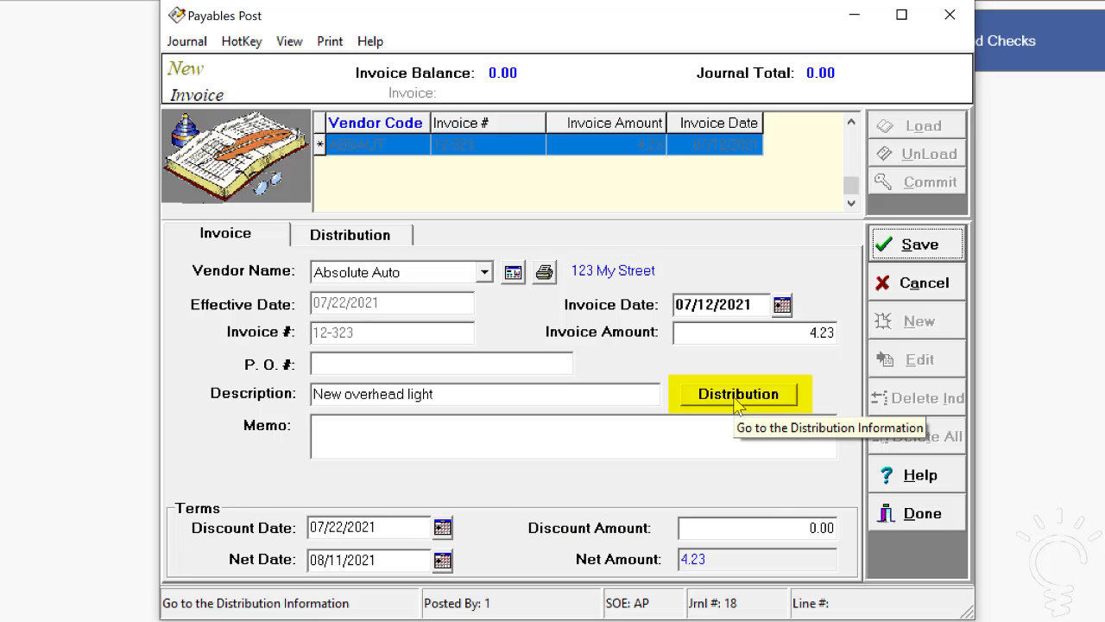
Step: Add a new distribution line to the invoice on the default account with a quantity of 2
left_click(738, 395)
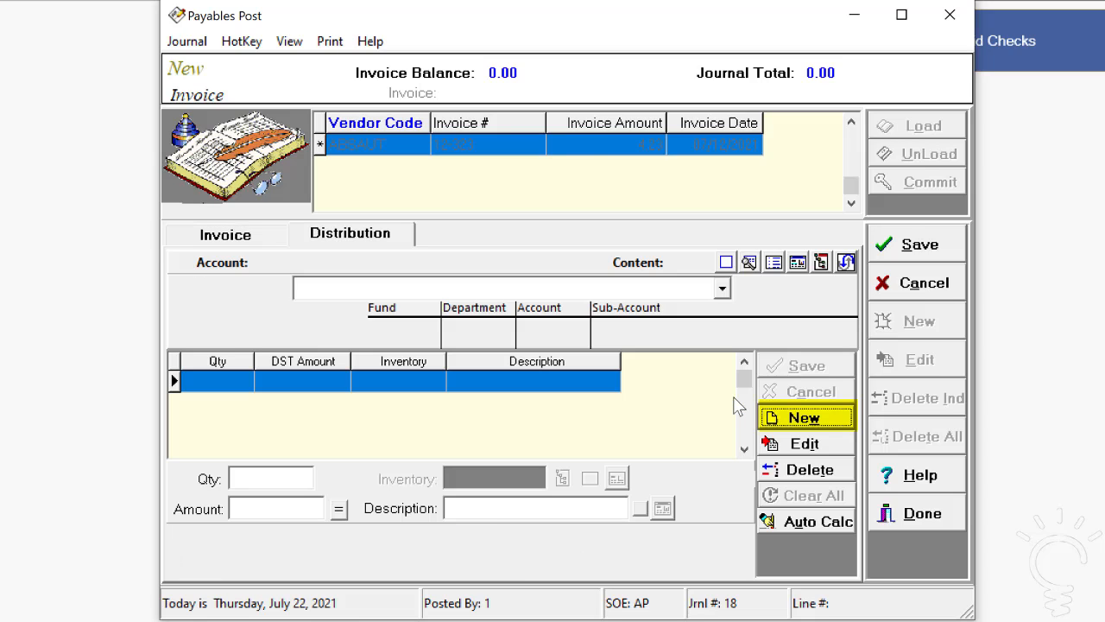
left_click(771, 416)
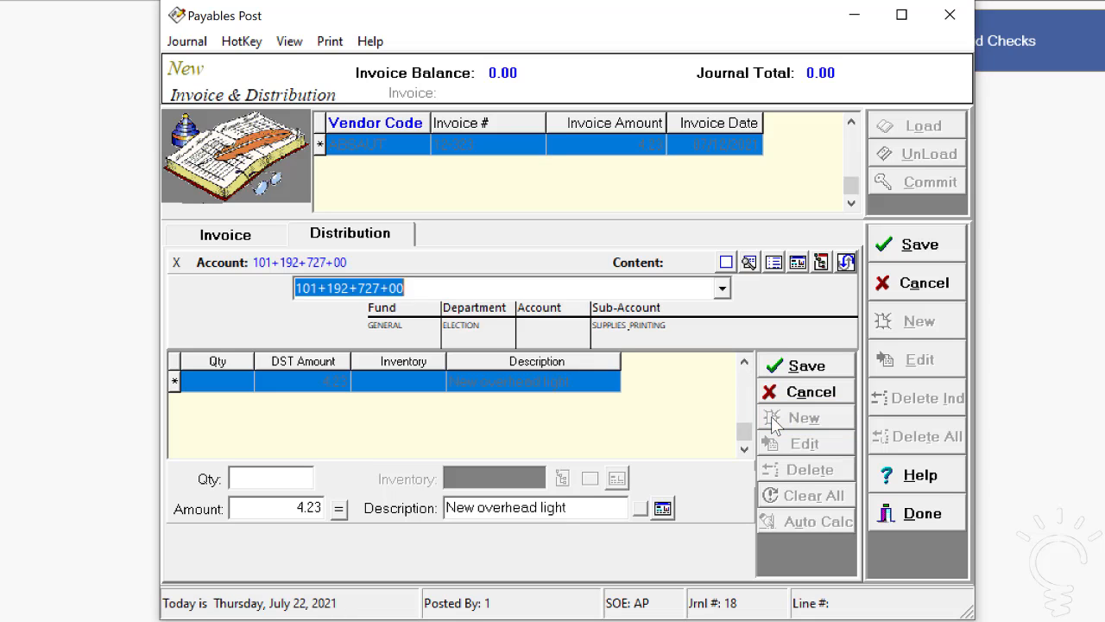
key("Tab")
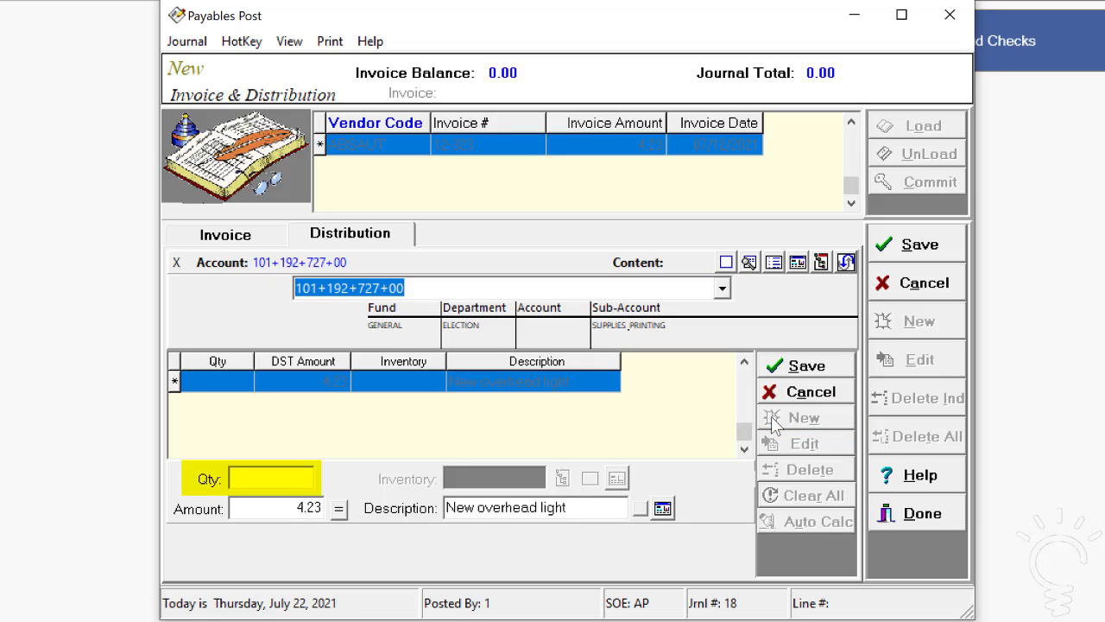
left_click(271, 506)
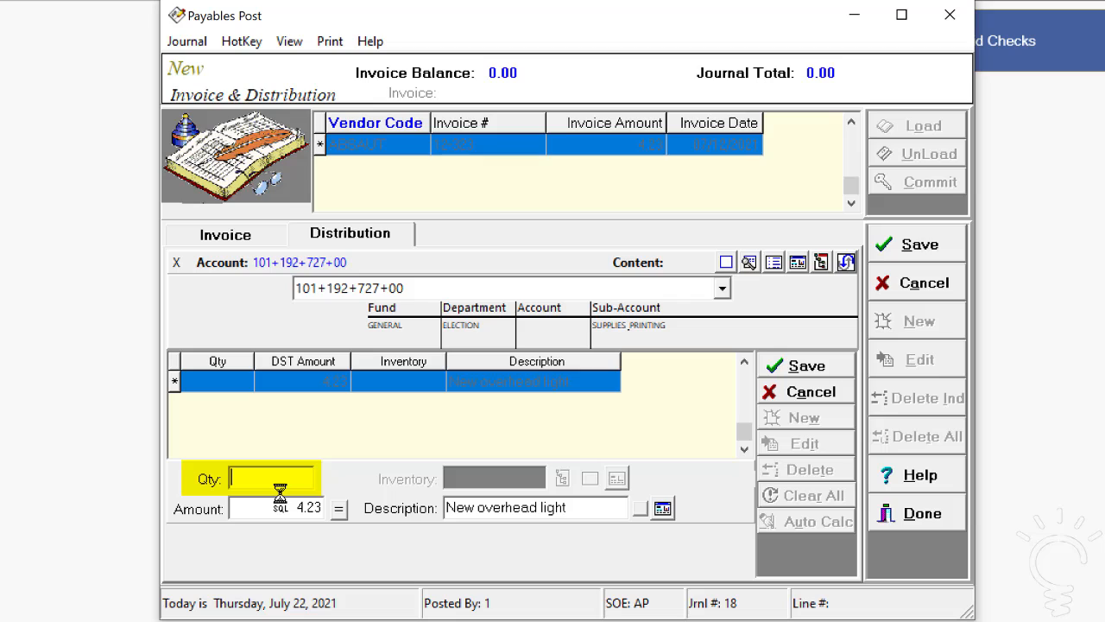
type("2")
key("Tab")
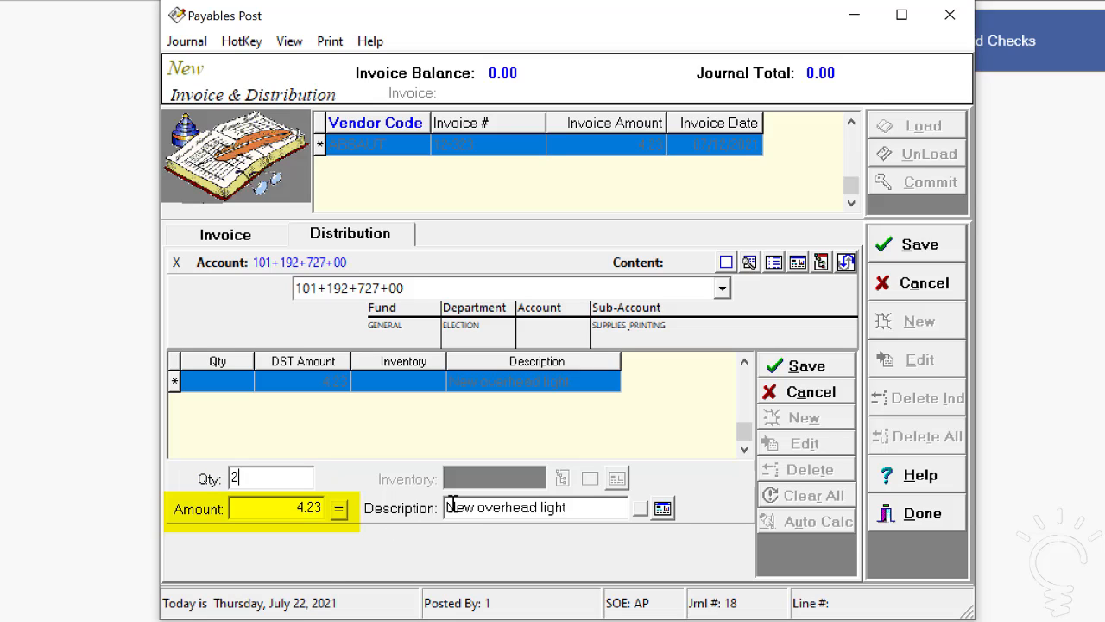
Step: Extend the distribution line's description to "New overhead light 2 pack"
left_click(450, 507)
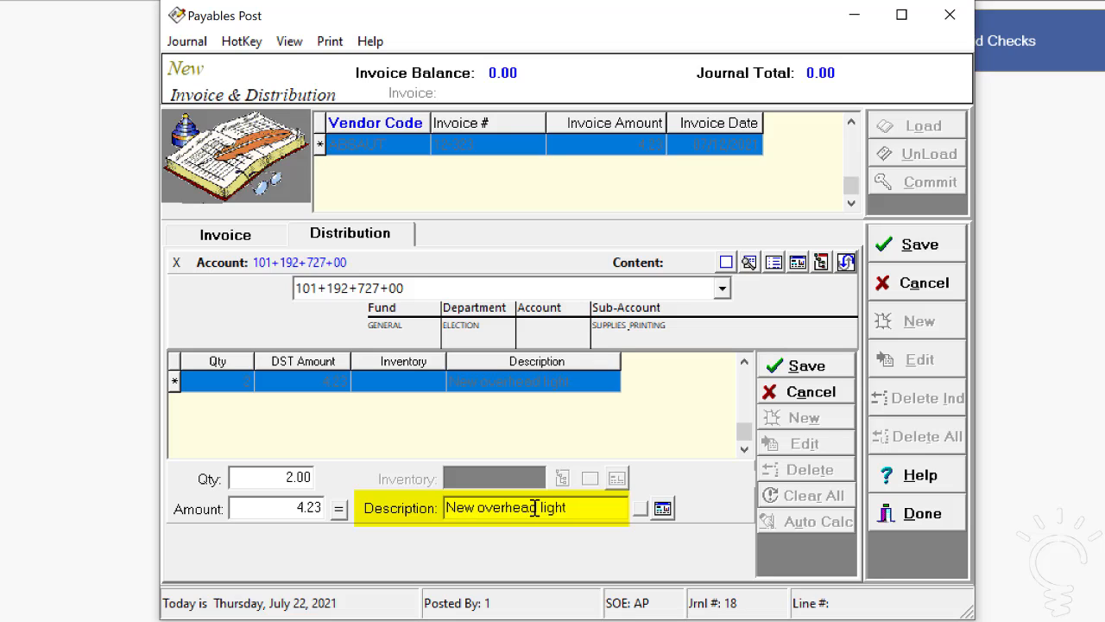
left_click(569, 506)
type("2 pack")
Step: Save the invoice with its distribution and commit the payables journal
left_click(891, 245)
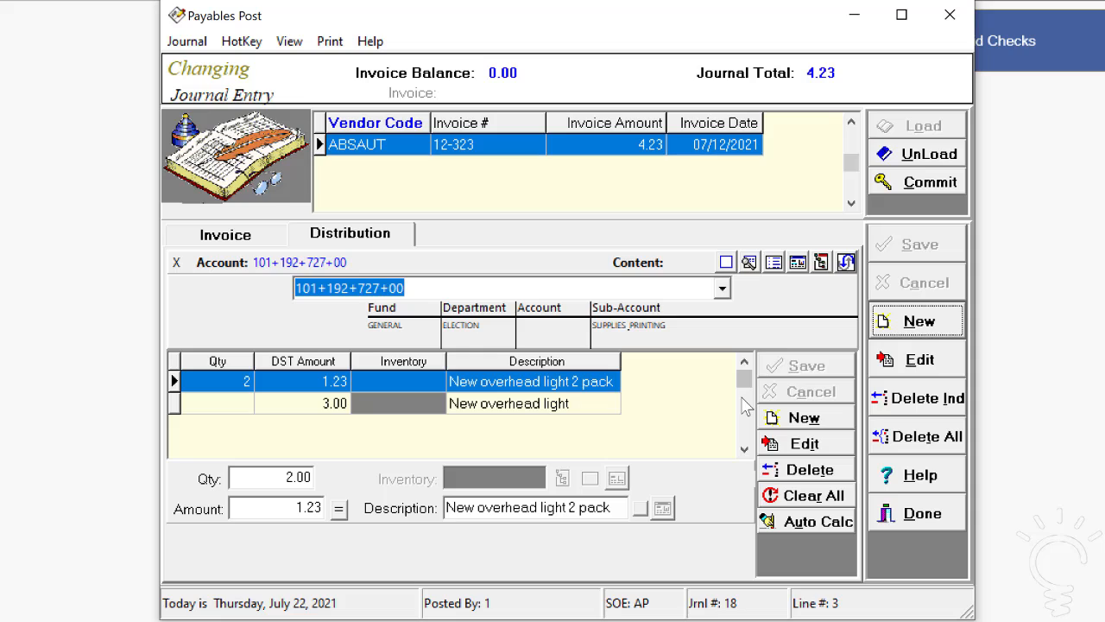
left_click(894, 197)
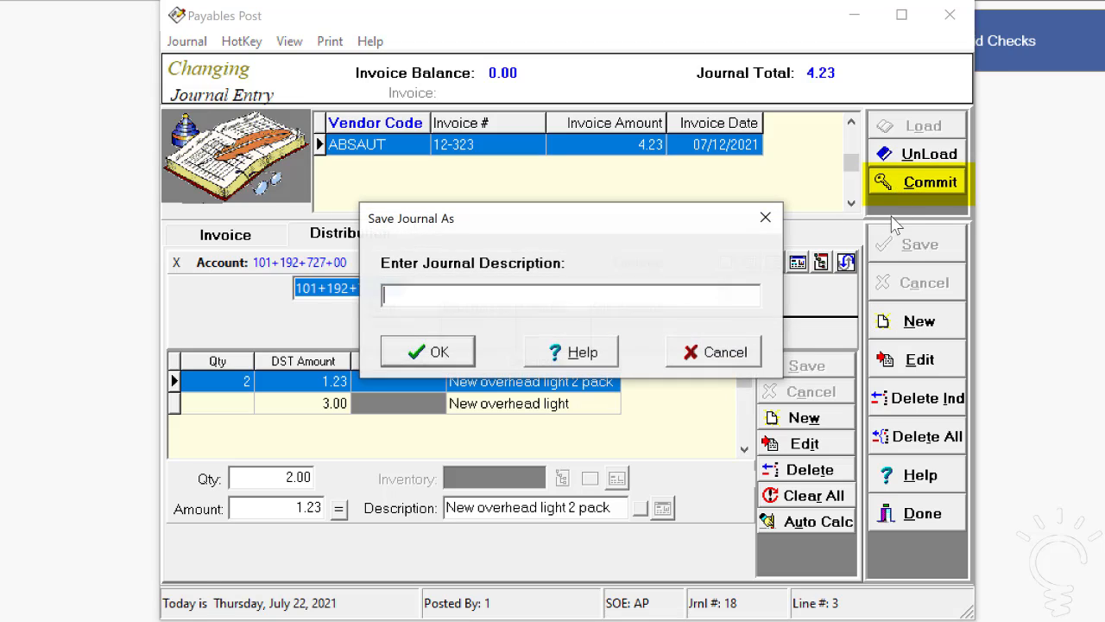